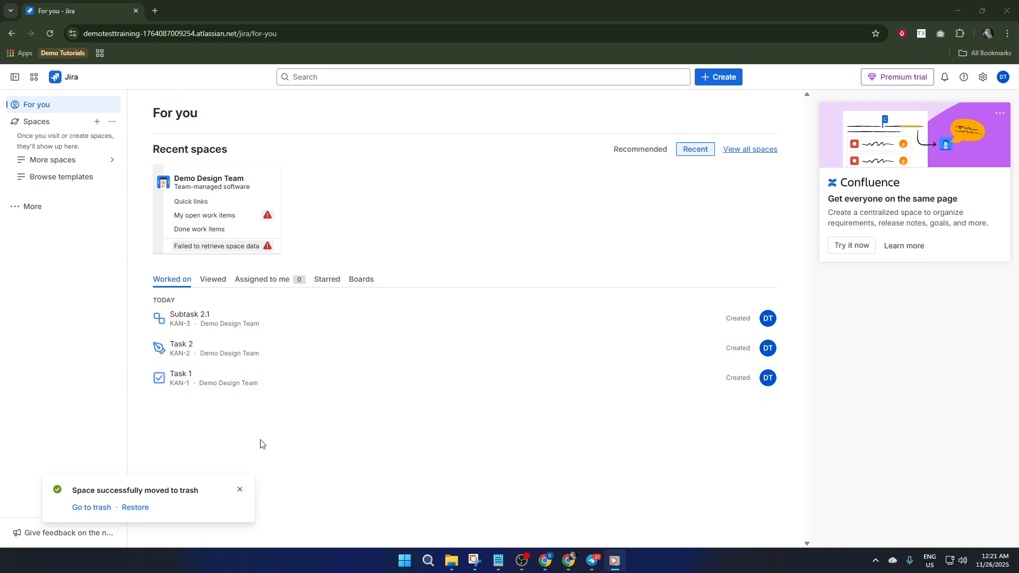
- Start creating a new space from the Scrum template in the Software development category
left_click(240, 491)
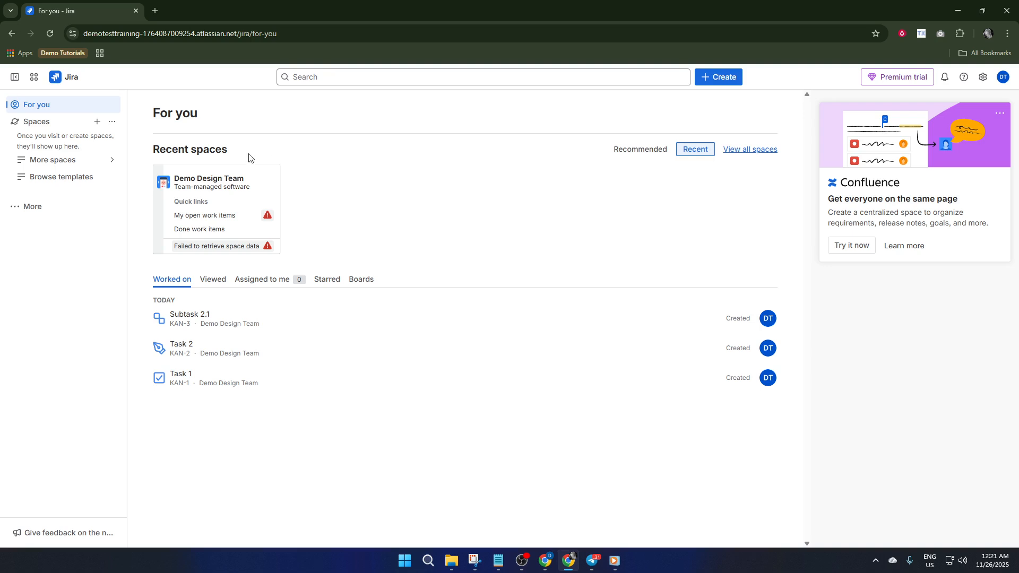
left_click(97, 123)
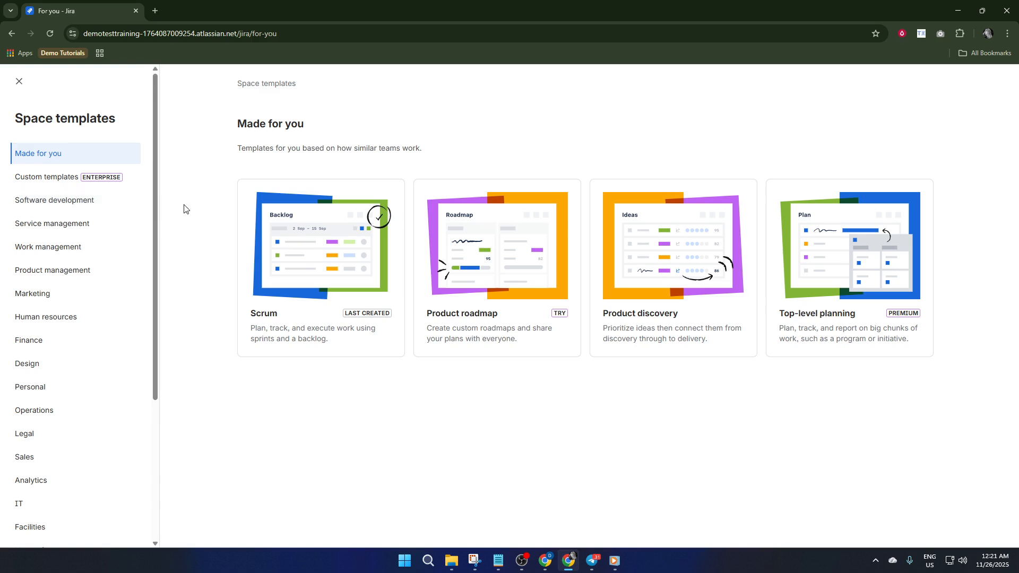
scroll(105, 286, "down", 4)
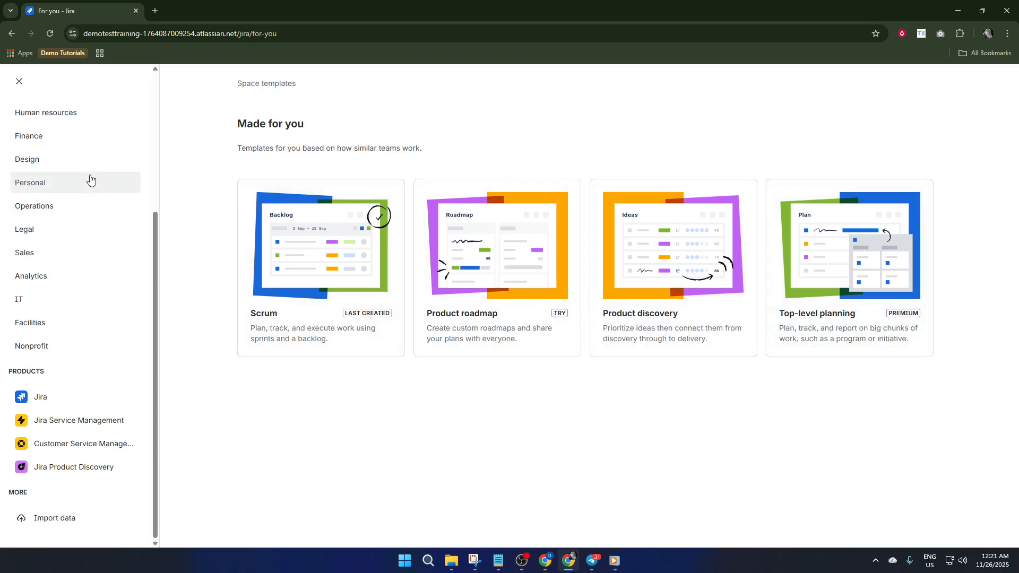
scroll(85, 187, "up", 4)
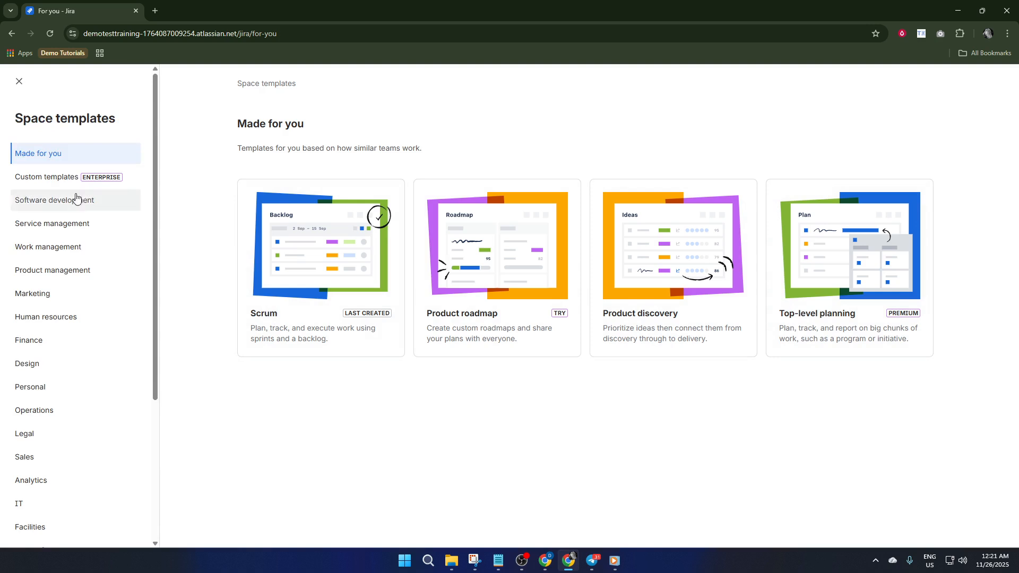
left_click(76, 198)
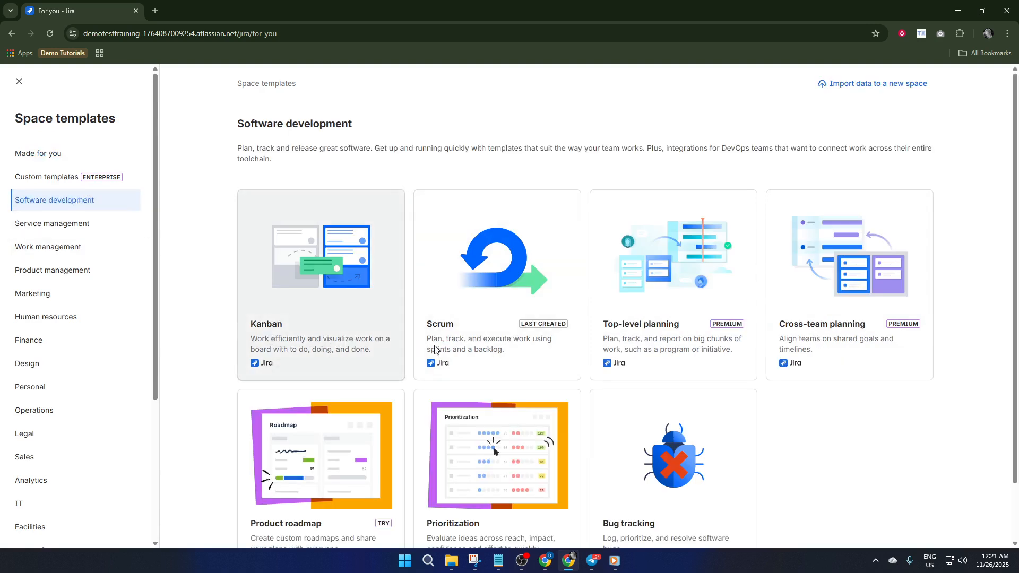
scroll(879, 336, "down", 1)
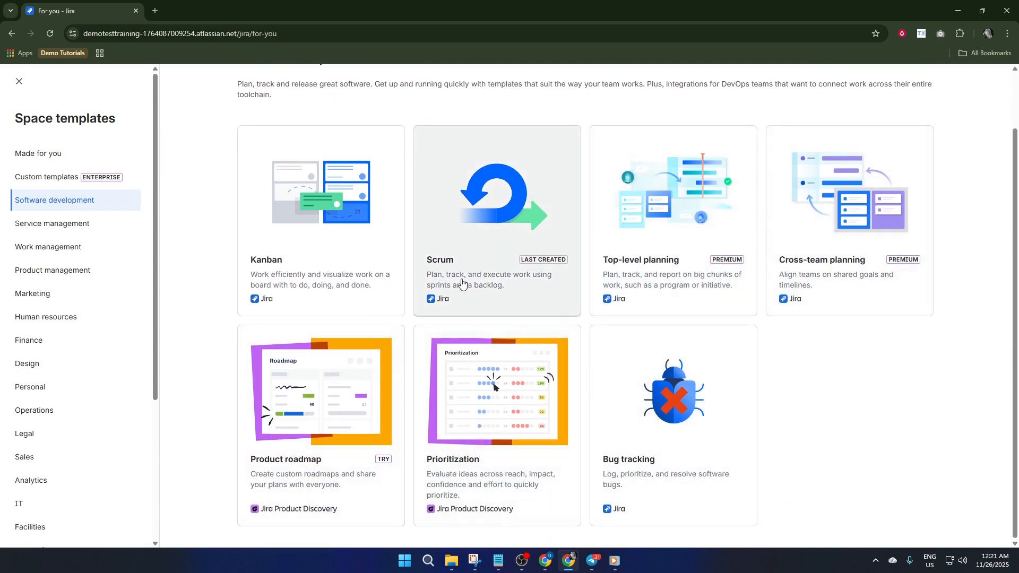
left_click(460, 237)
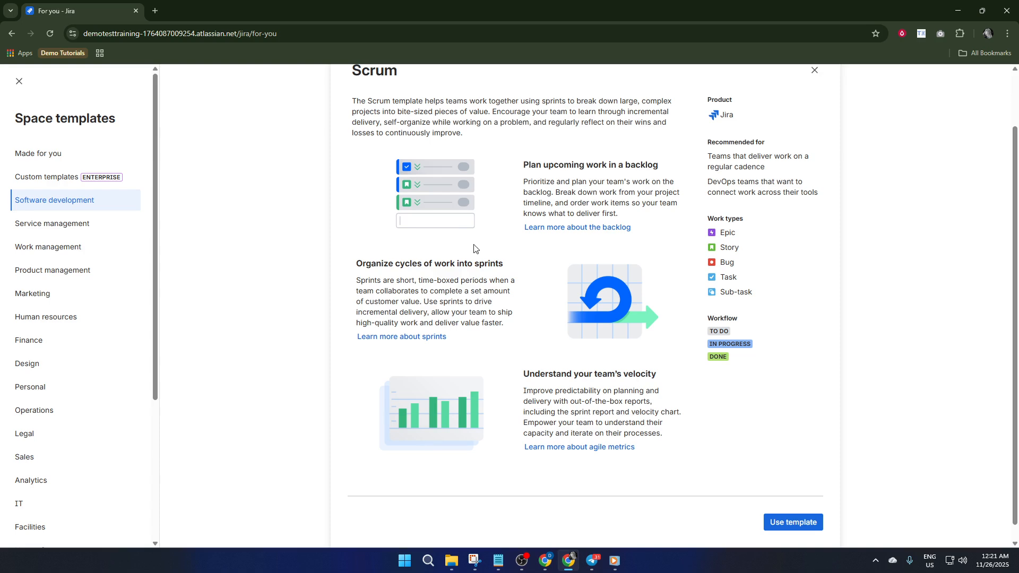
left_click(793, 522)
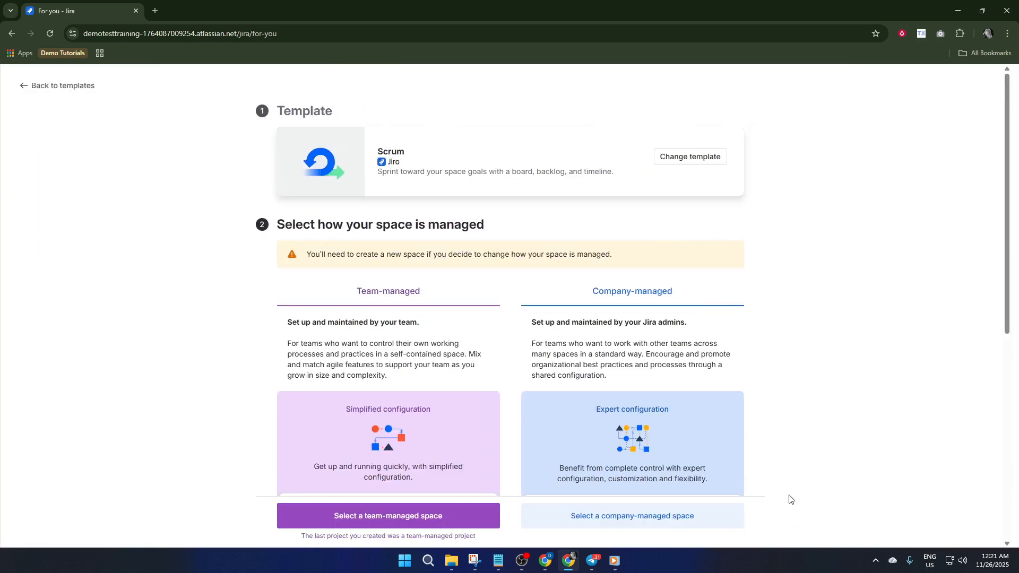
- Review the management options and choose a team-managed space
scroll(470, 450, "down", 4)
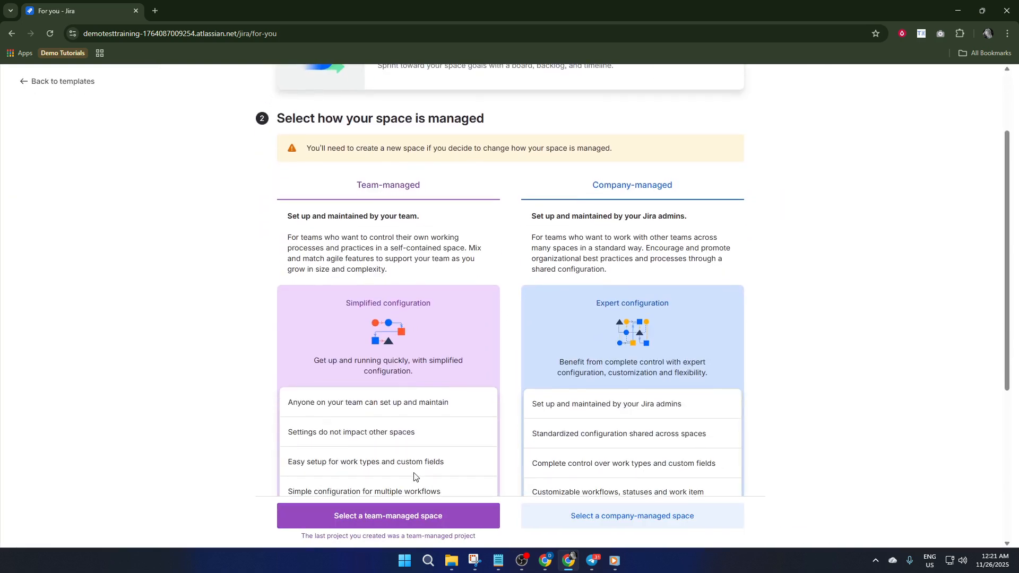
scroll(418, 482, "down", 2)
scroll(478, 502, "down", 1)
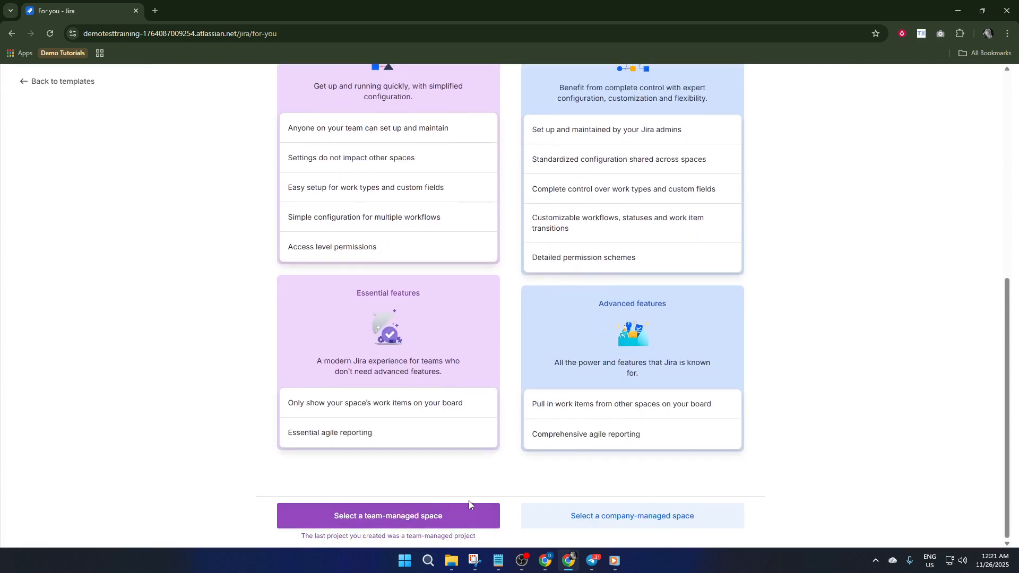
left_click(454, 523)
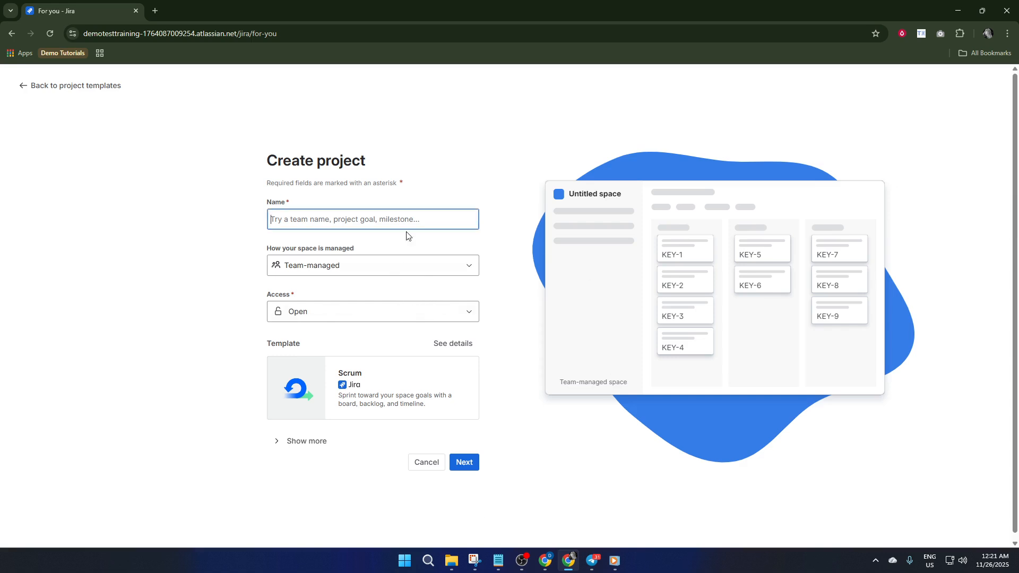
- Name the project "demo spint1" and create it with Open access
type("demno")
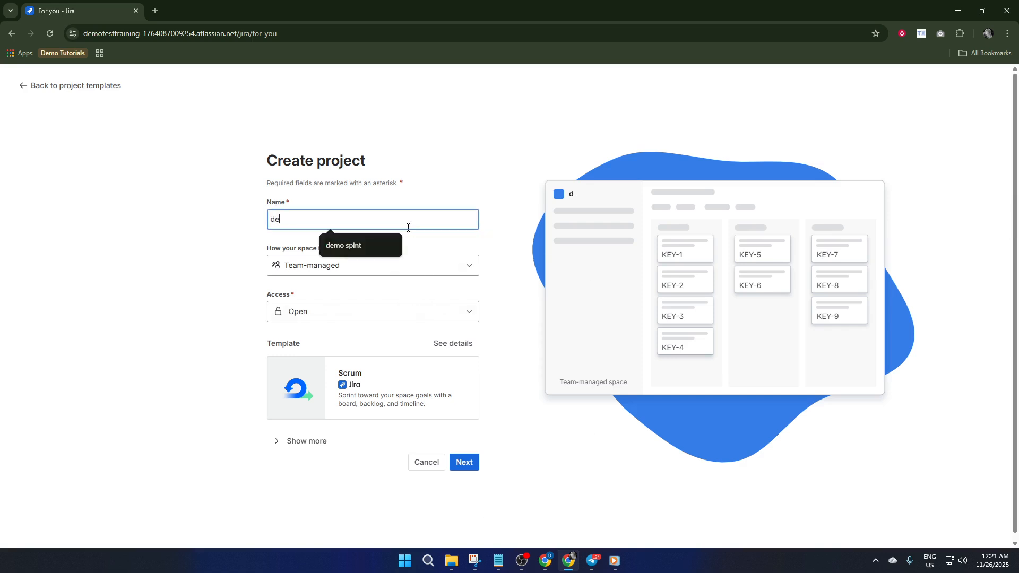
key("BackSpace")
key("BackSpace")
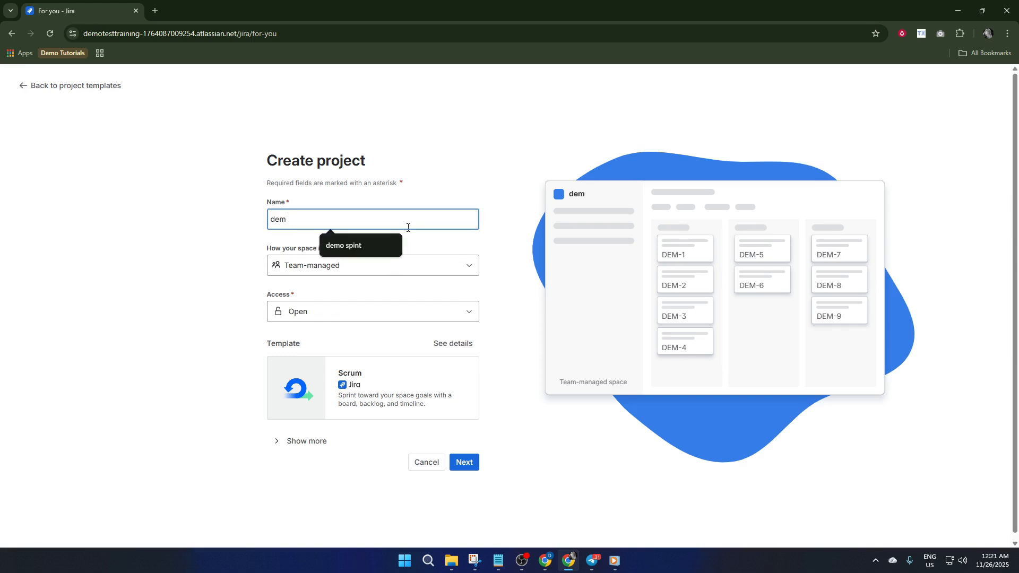
left_click(374, 244)
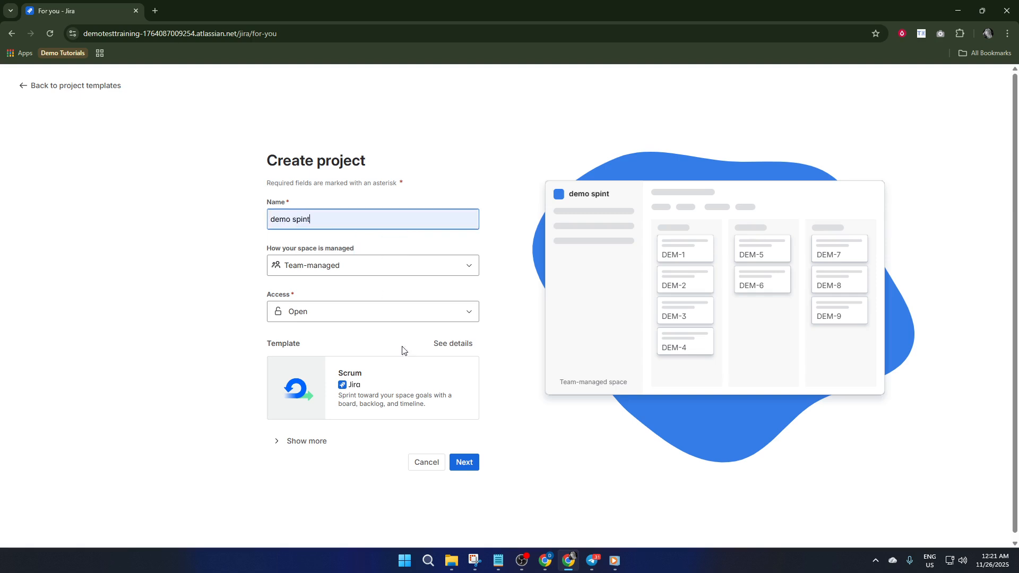
left_click(464, 467)
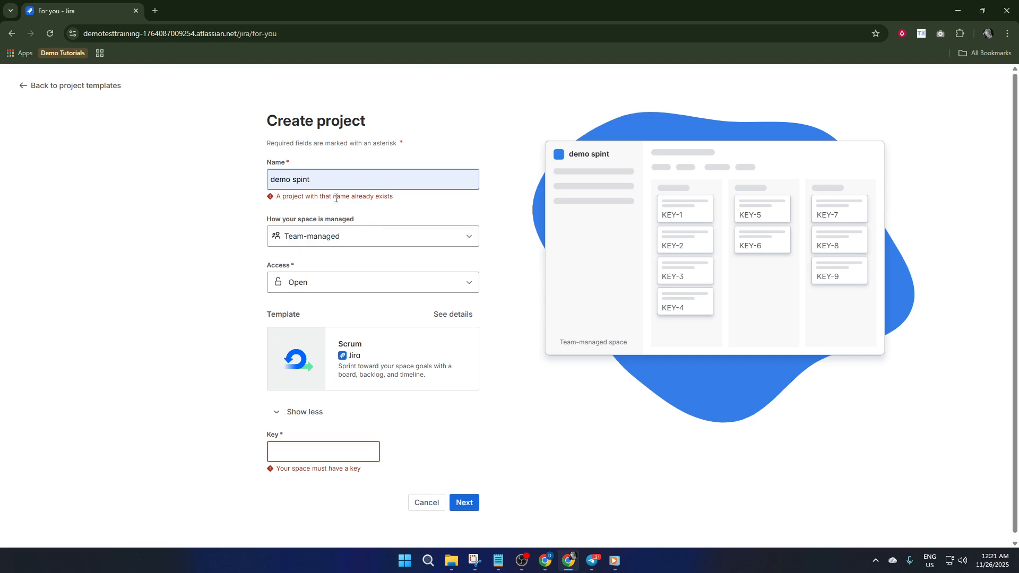
type("1")
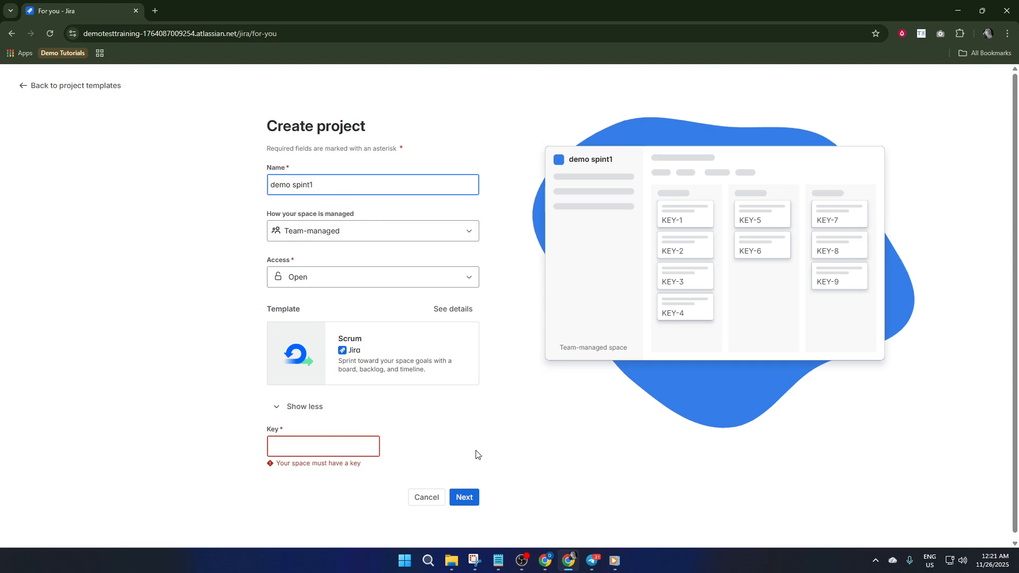
left_click(470, 492)
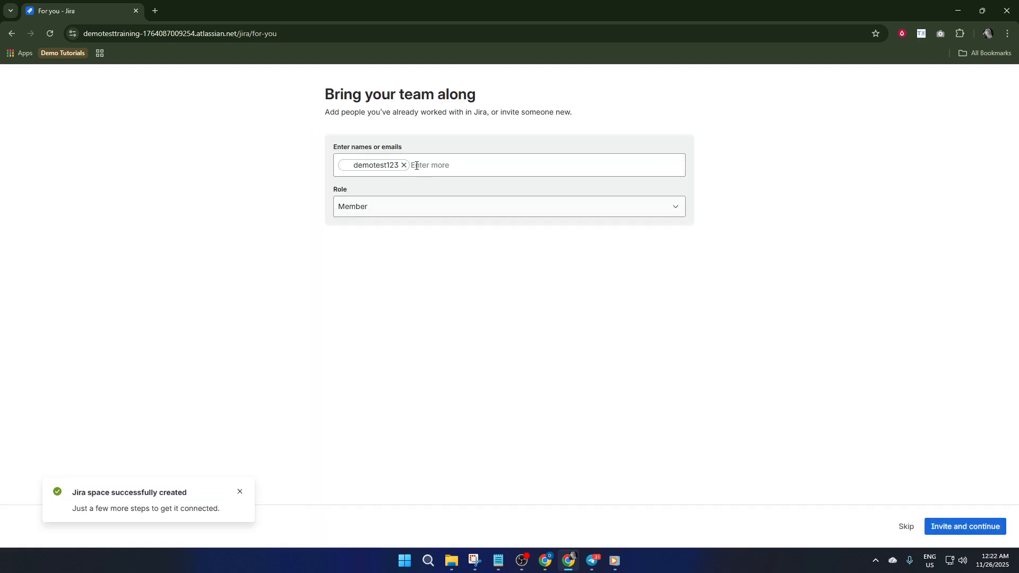
- Invite the teammate already listed to the space with the Member role and continue
left_click(449, 210)
left_click(424, 165)
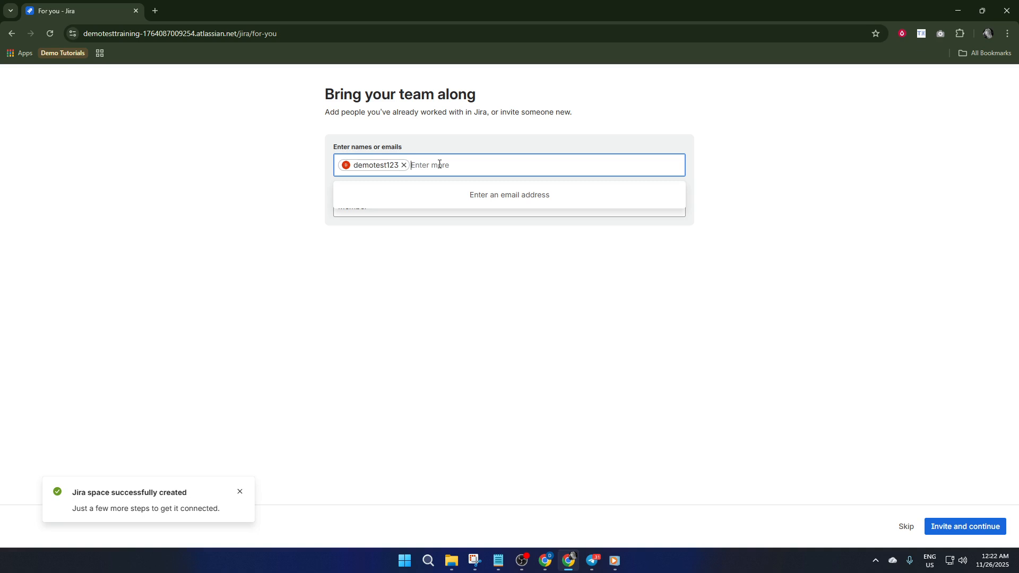
left_click(498, 144)
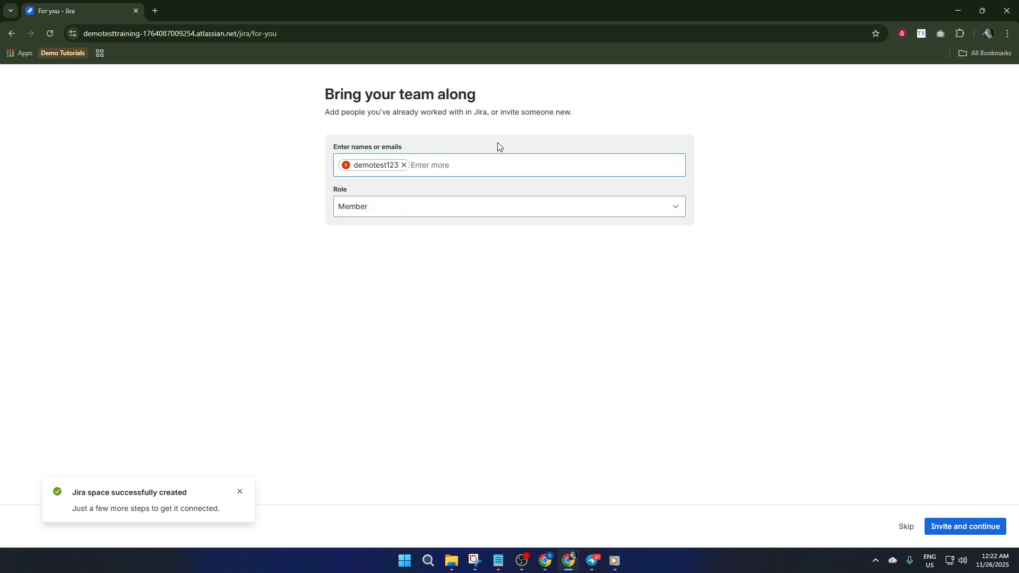
left_click(964, 527)
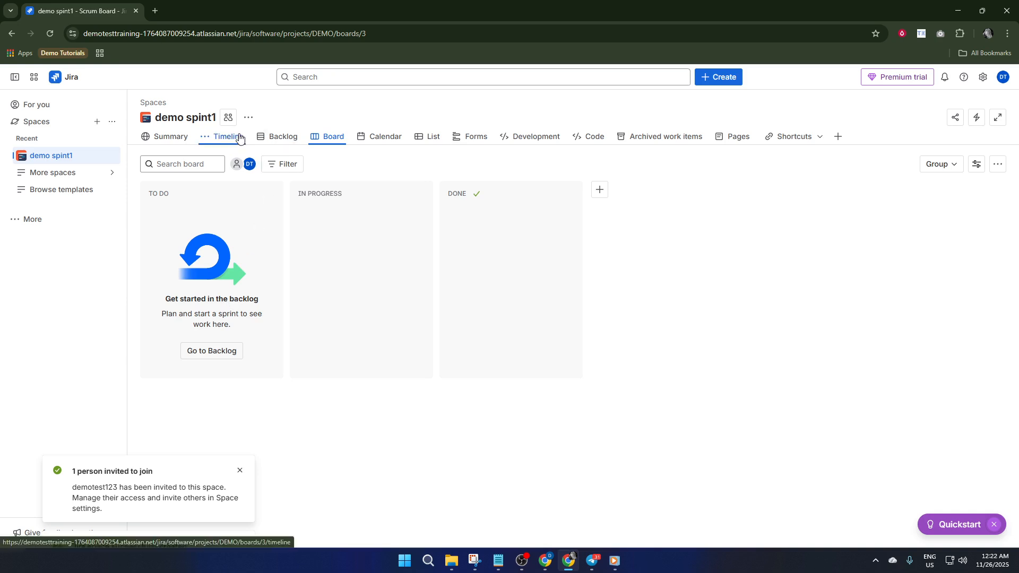
- Add a task named "demo spint1" to the space's backlog and create an additional sprint
left_click(260, 138)
left_click(281, 136)
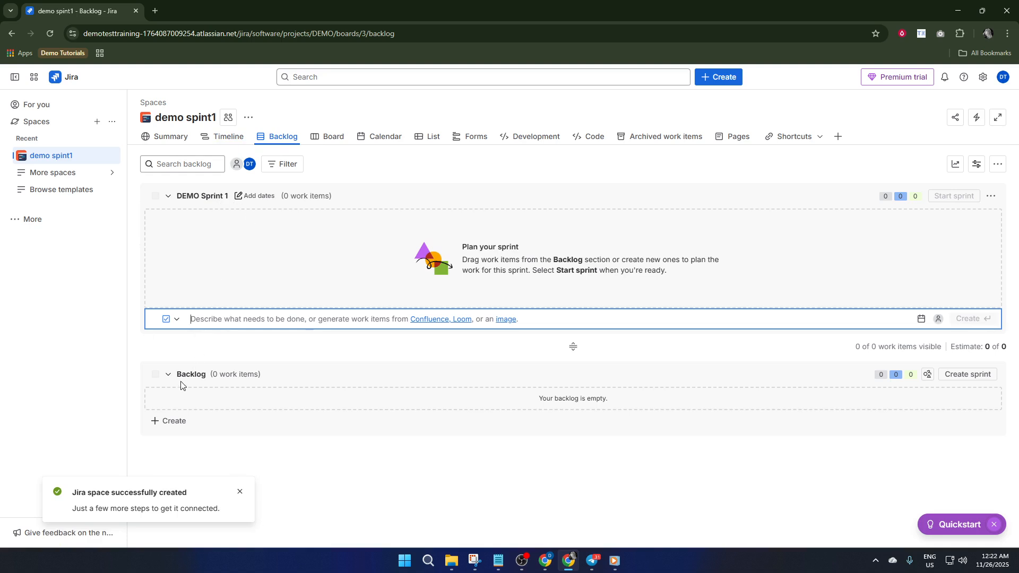
left_click(170, 421)
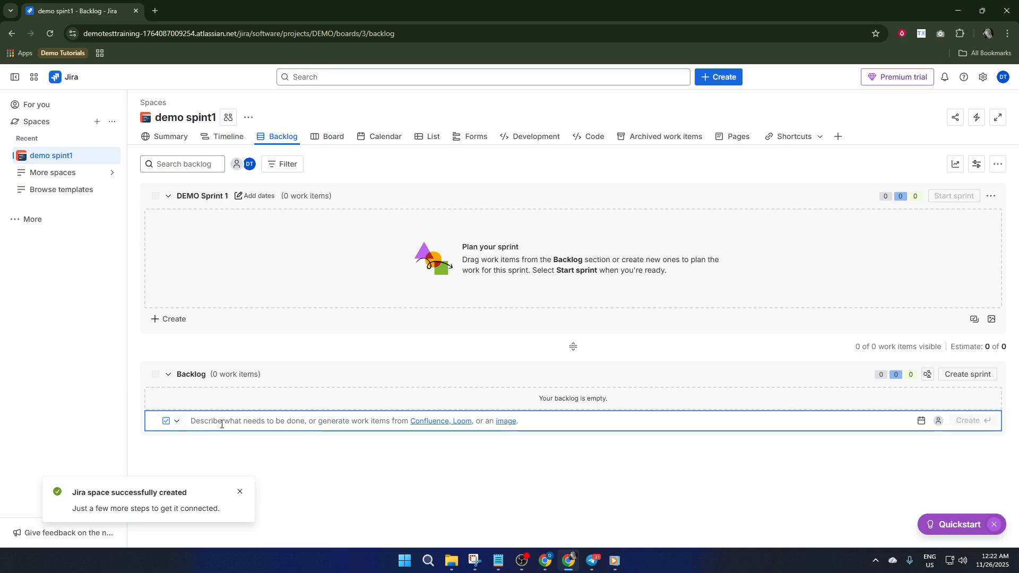
type("d")
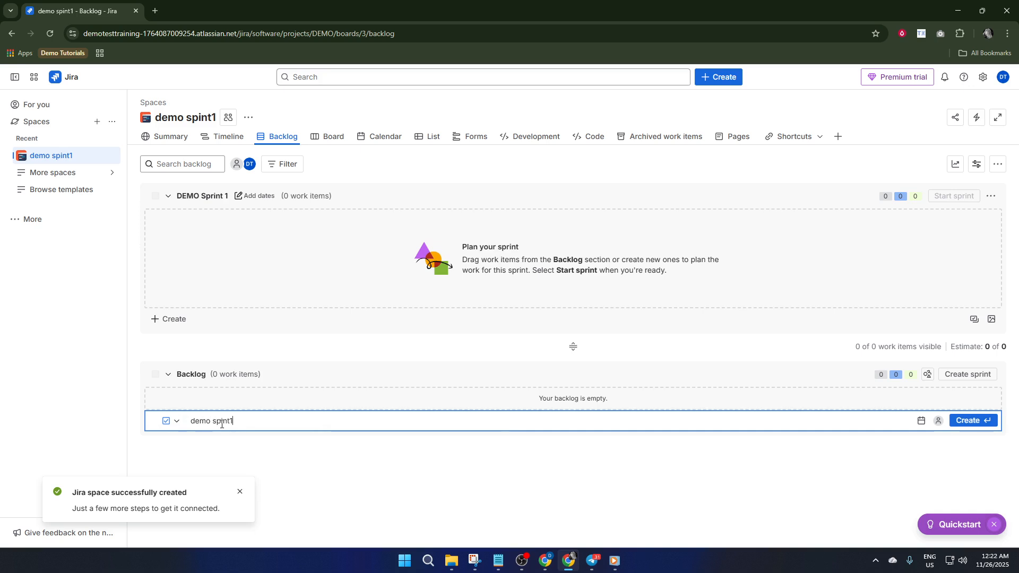
type("emo spint1")
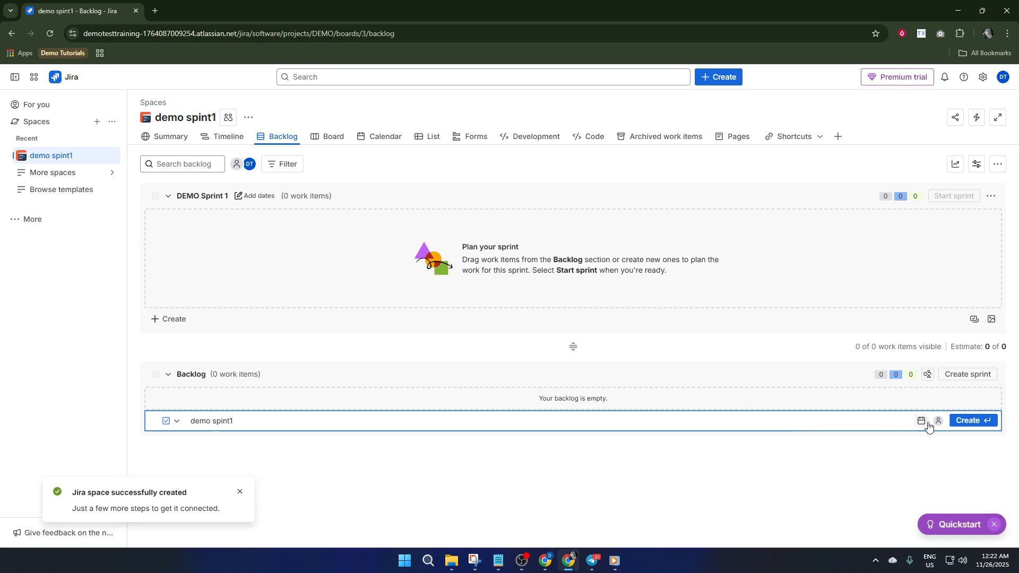
left_click(968, 420)
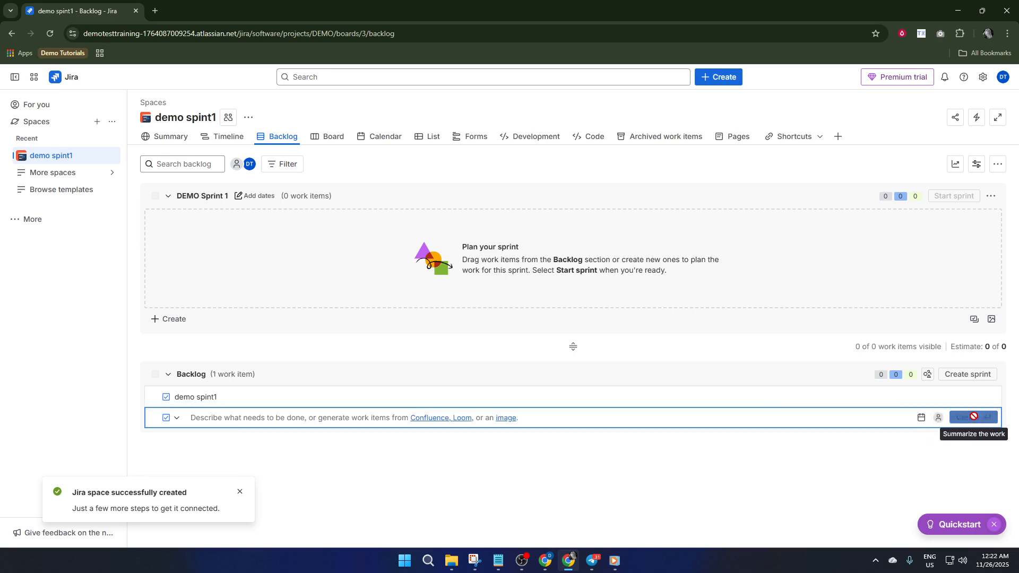
left_click(976, 374)
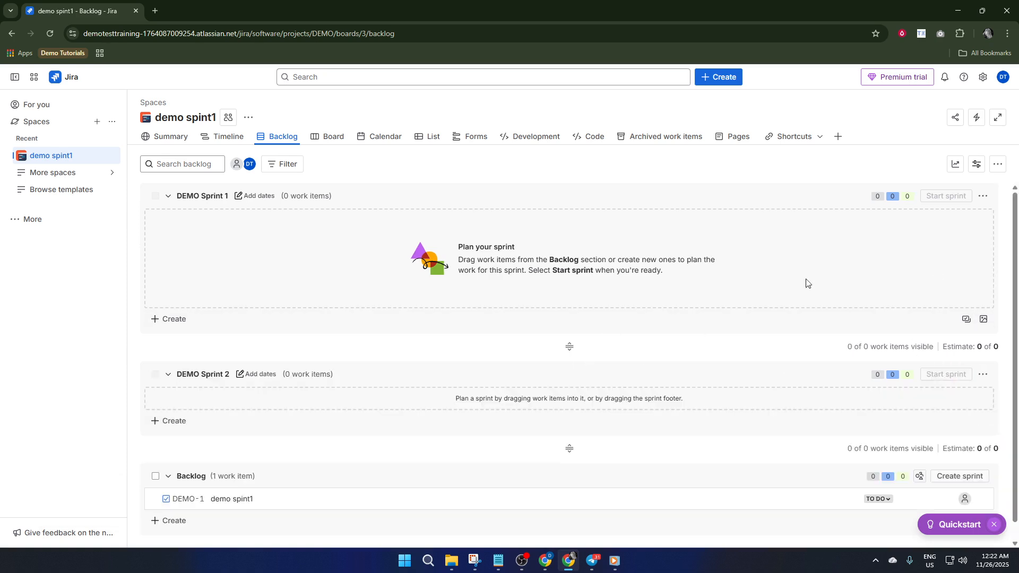
- Begin a new Story in the demo spint1 space, enter its summary and assign it to yourself
left_click(714, 77)
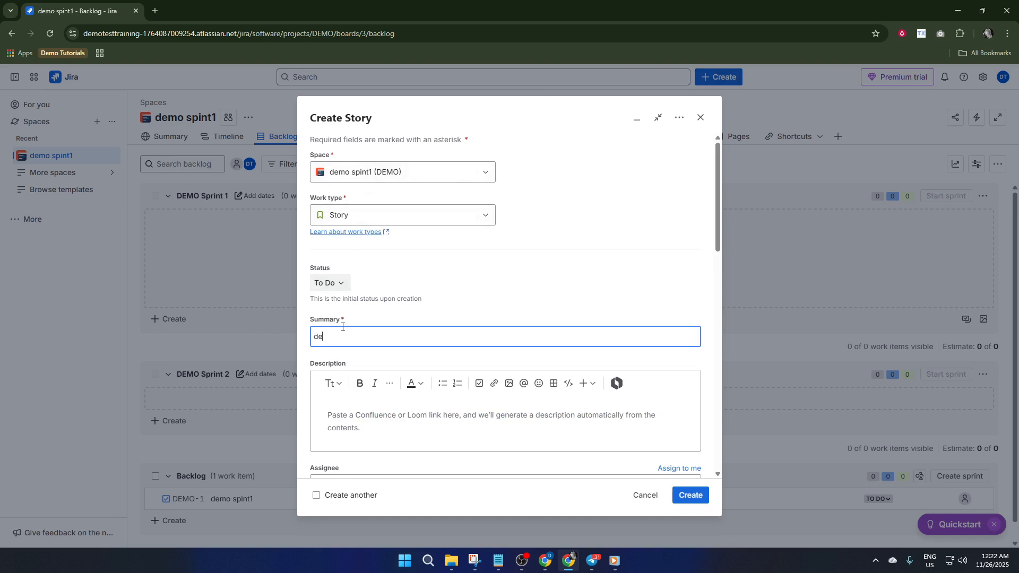
scroll(416, 316, "down", 4)
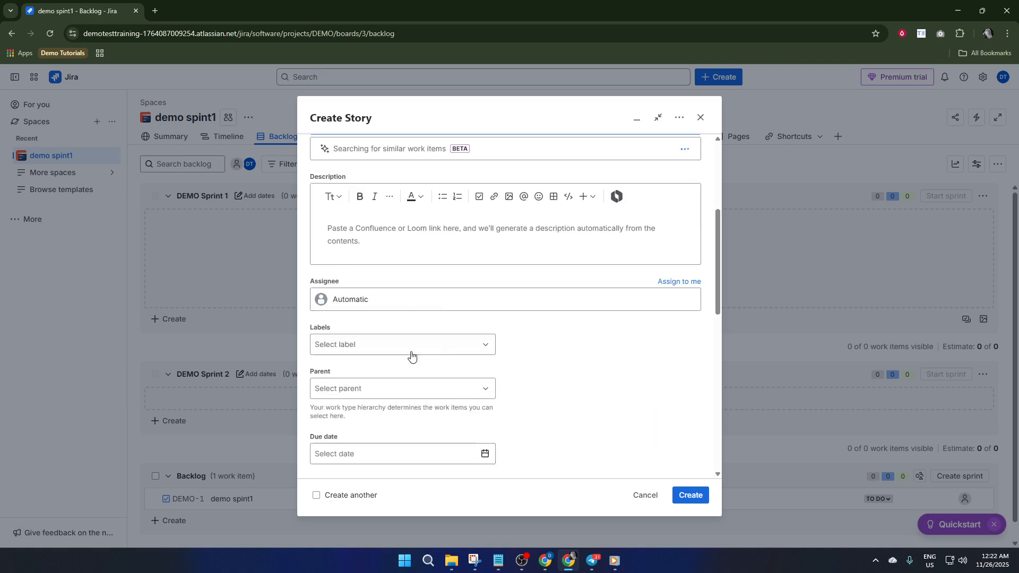
left_click(434, 297)
left_click(376, 350)
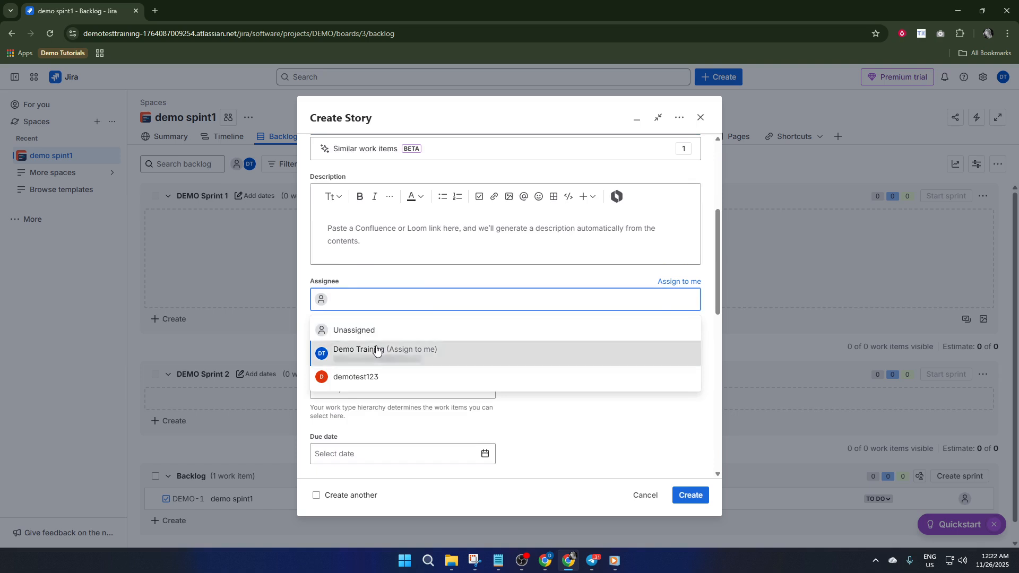
- Set the new story's sprint to DEMO Sprint 2
scroll(403, 366, "down", 2)
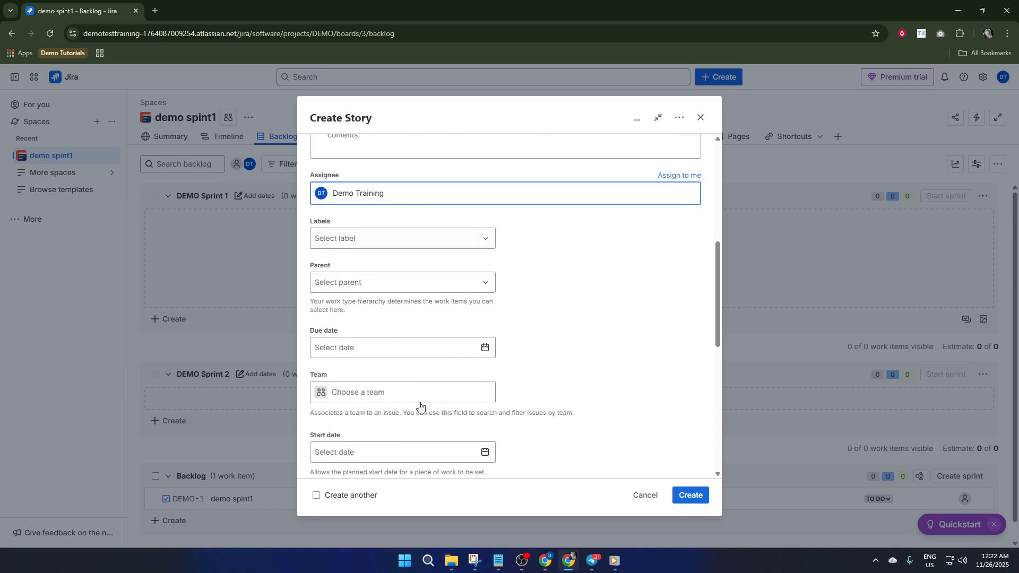
scroll(435, 398, "down", 2)
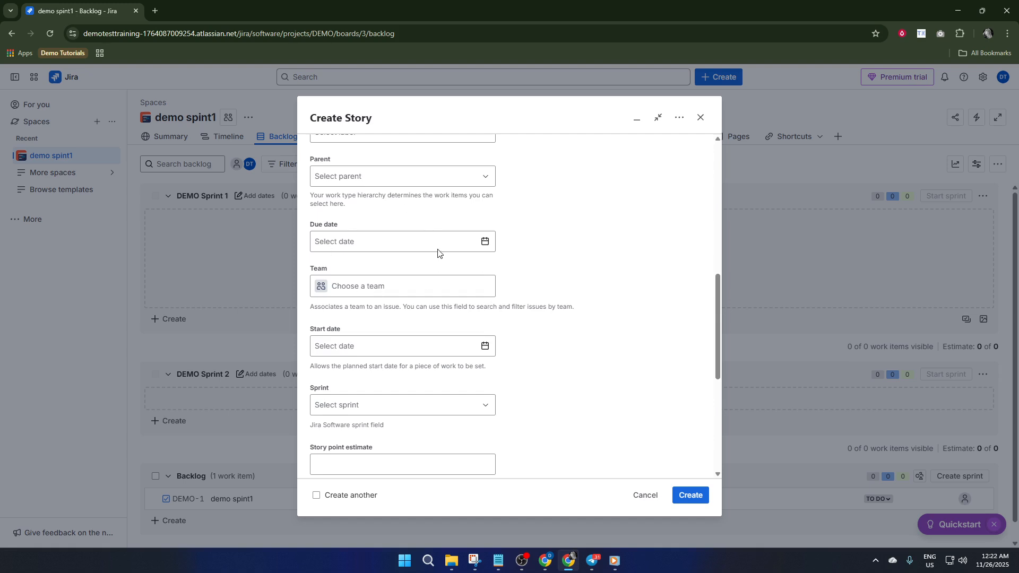
scroll(387, 276, "down", 1)
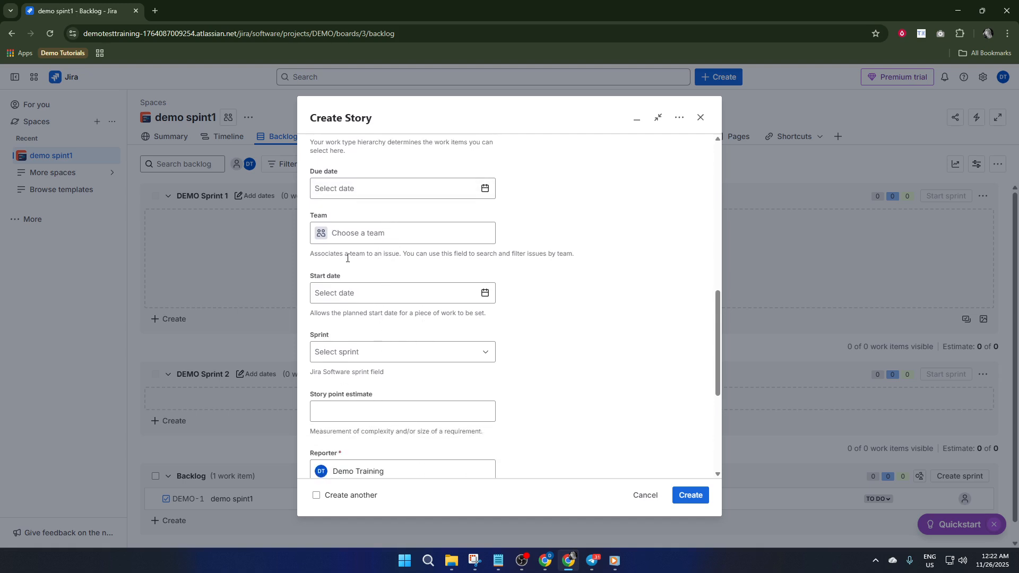
left_click(387, 350)
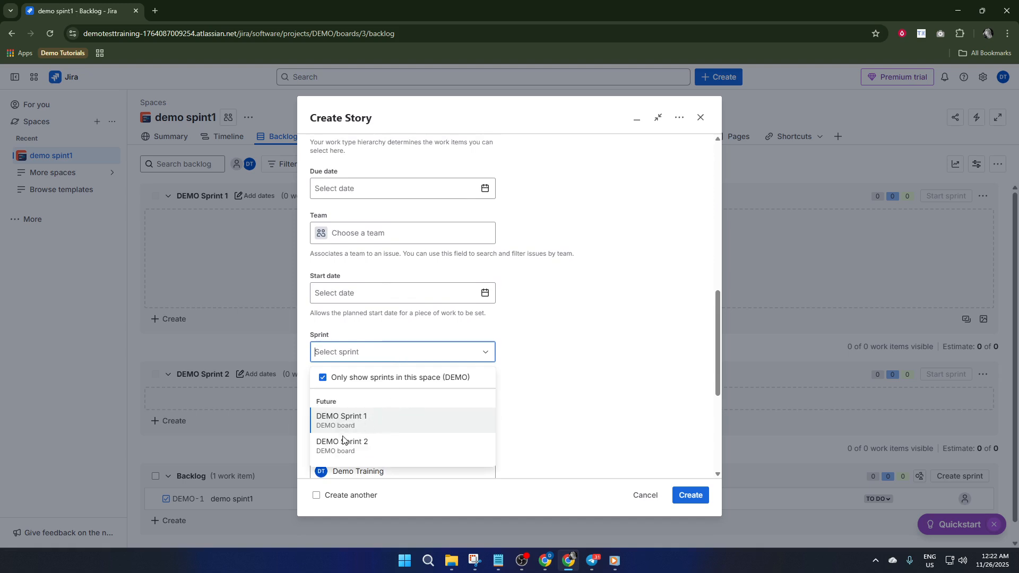
left_click(342, 440)
scroll(412, 366, "down", 1)
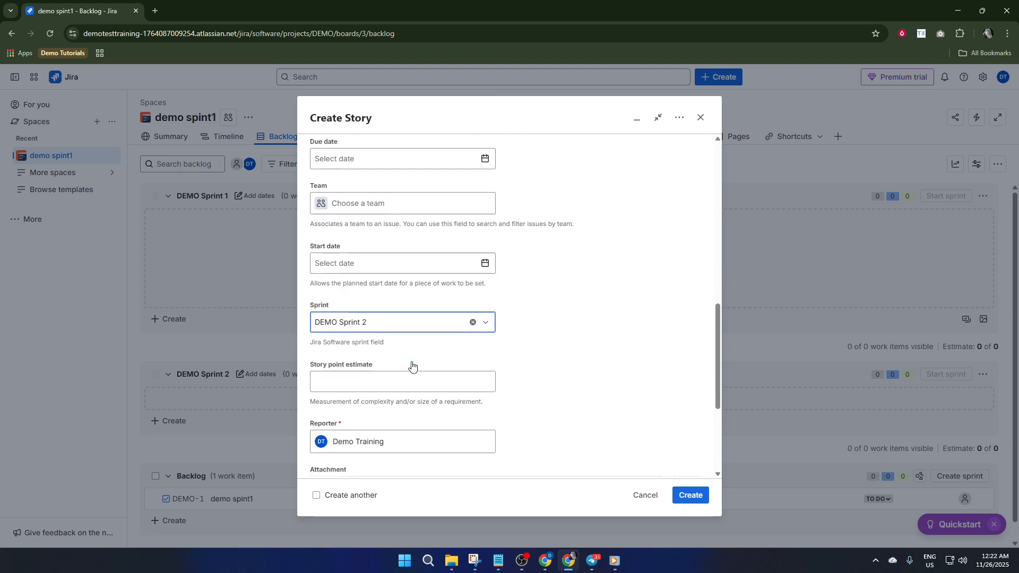
scroll(412, 366, "down", 2)
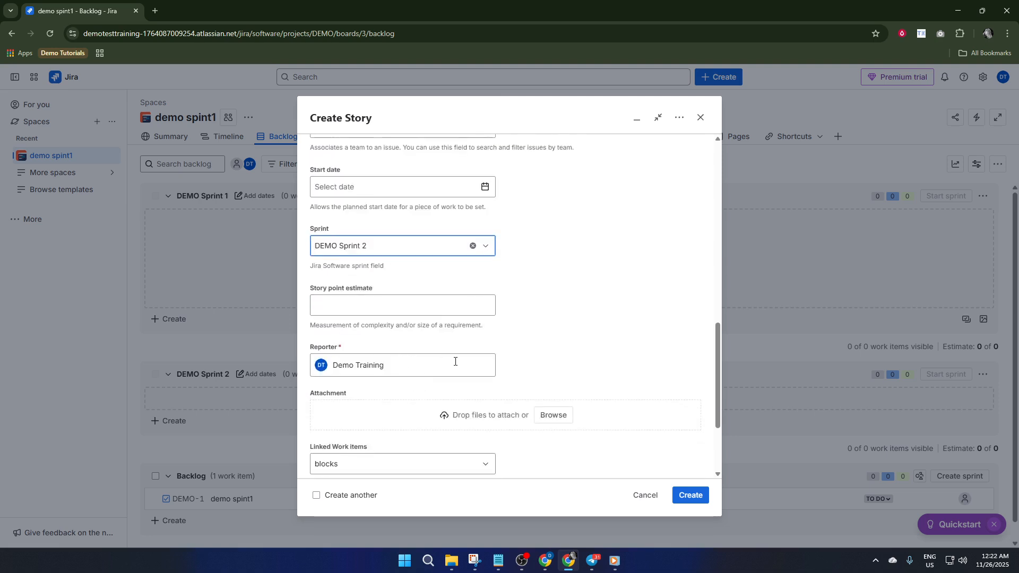
- Set the new story's due date to 11/26/2025
scroll(459, 360, "down", 1)
scroll(503, 378, "down", 2)
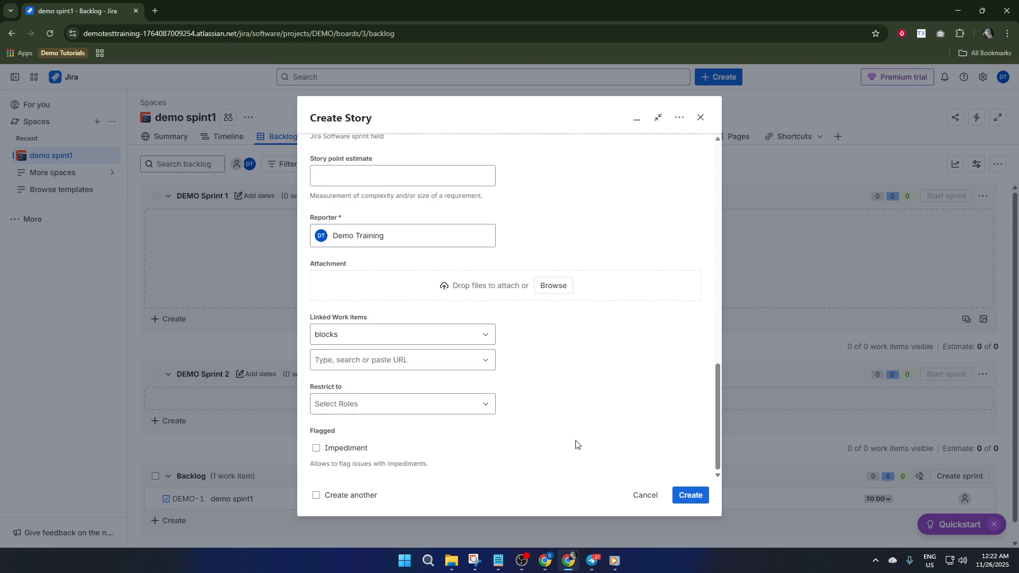
scroll(575, 444, "up", 9)
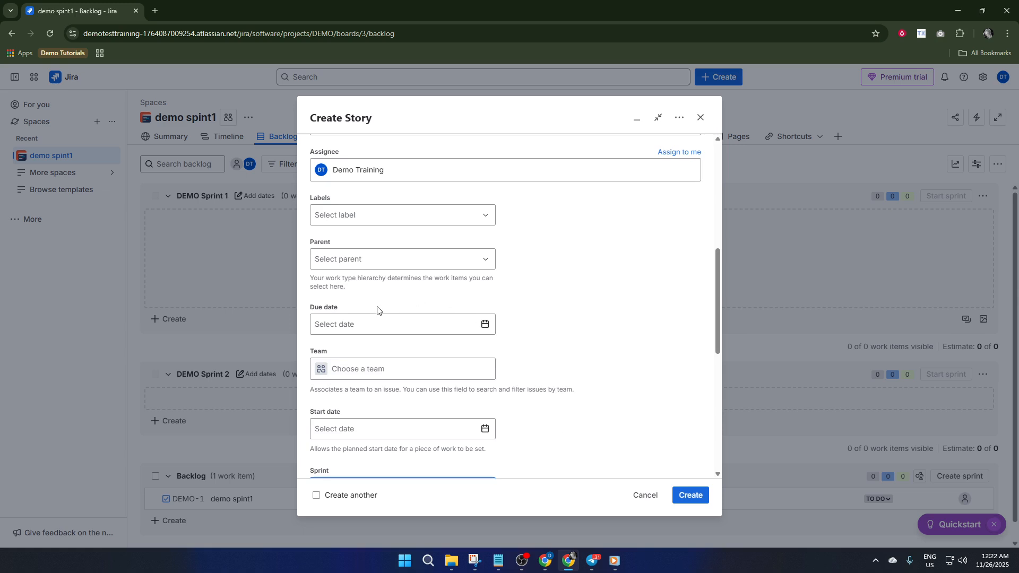
left_click(419, 321)
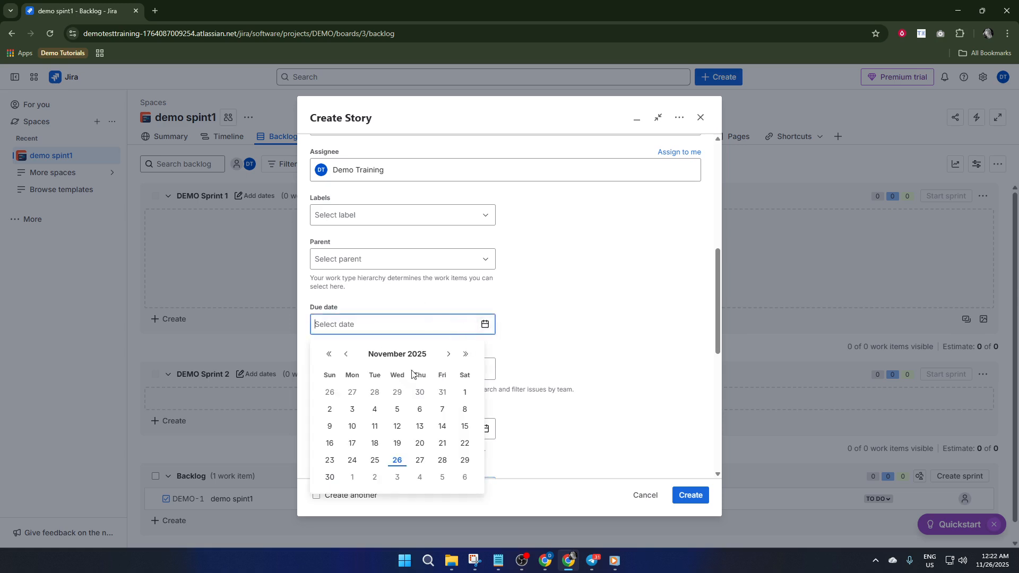
left_click(397, 460)
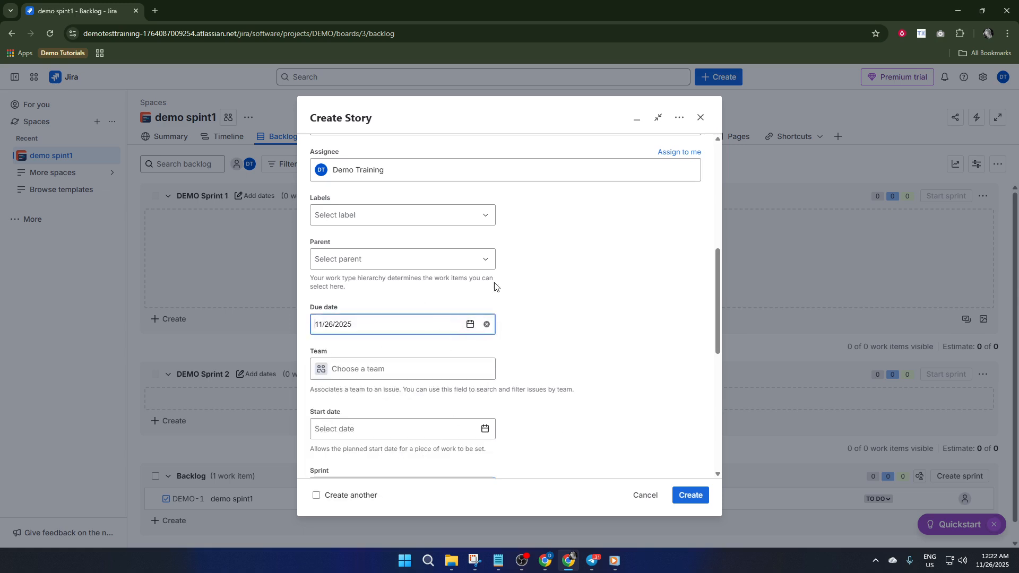
left_click(366, 368)
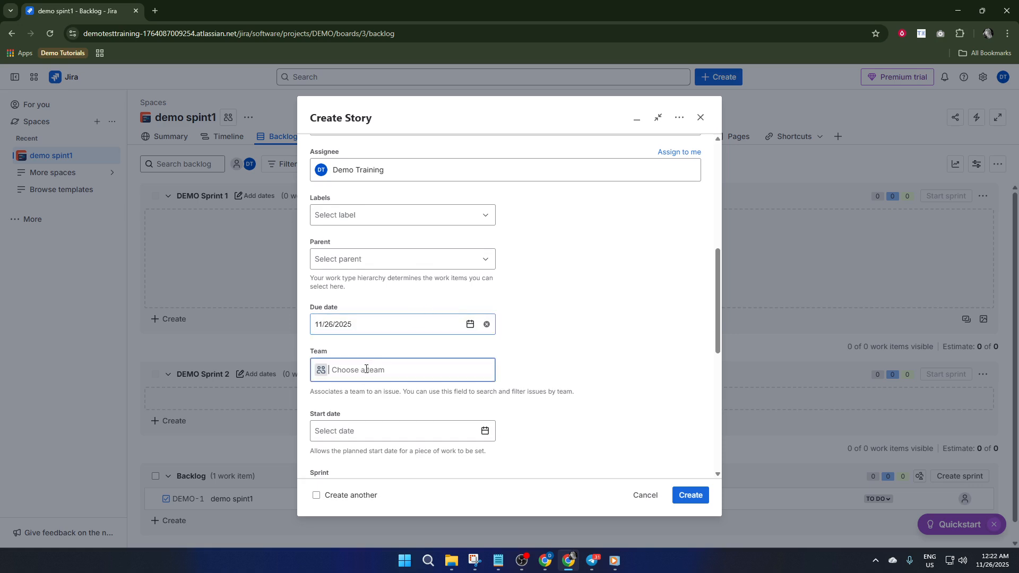
left_click(318, 374)
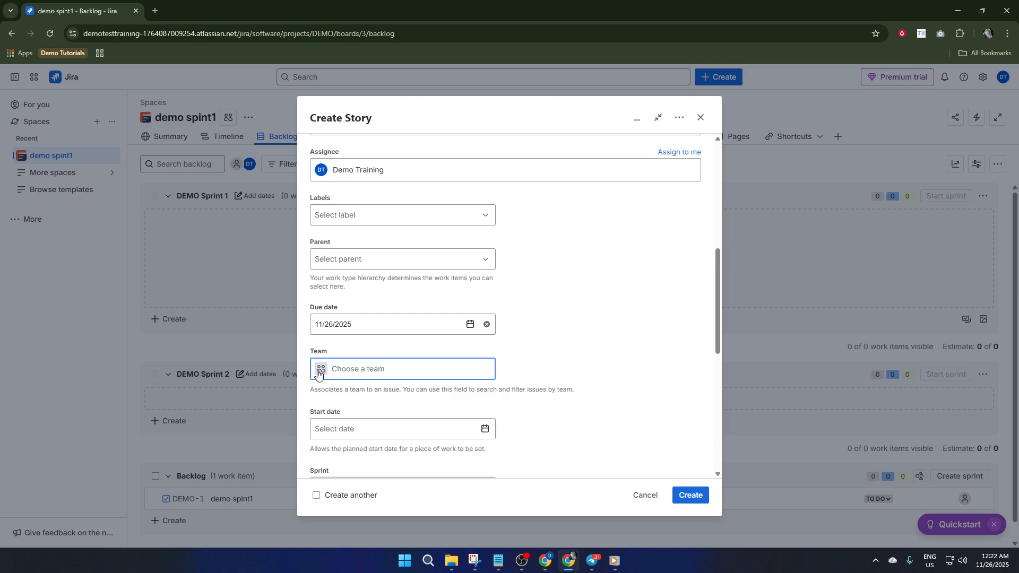
left_click(318, 375)
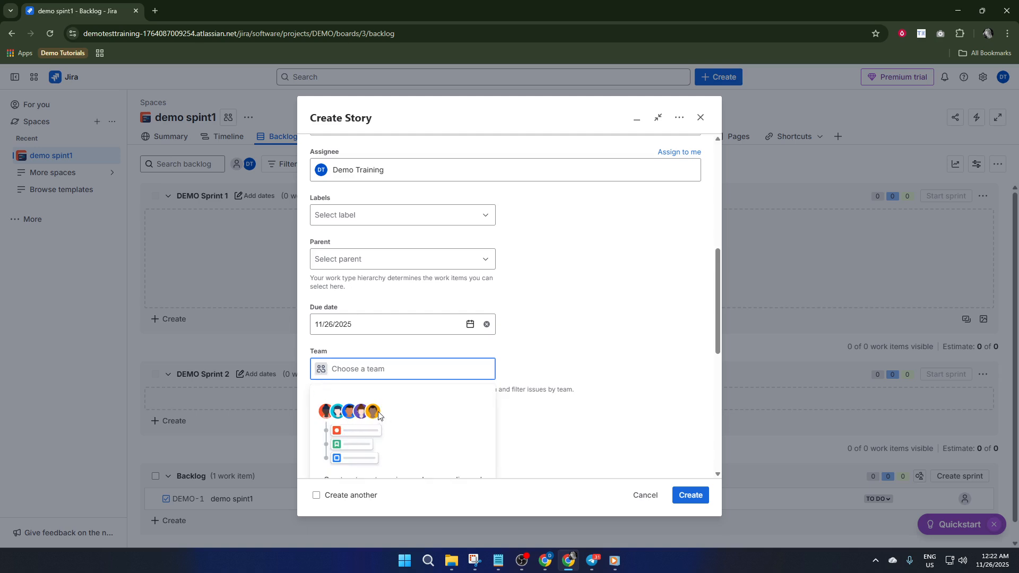
left_click(518, 393)
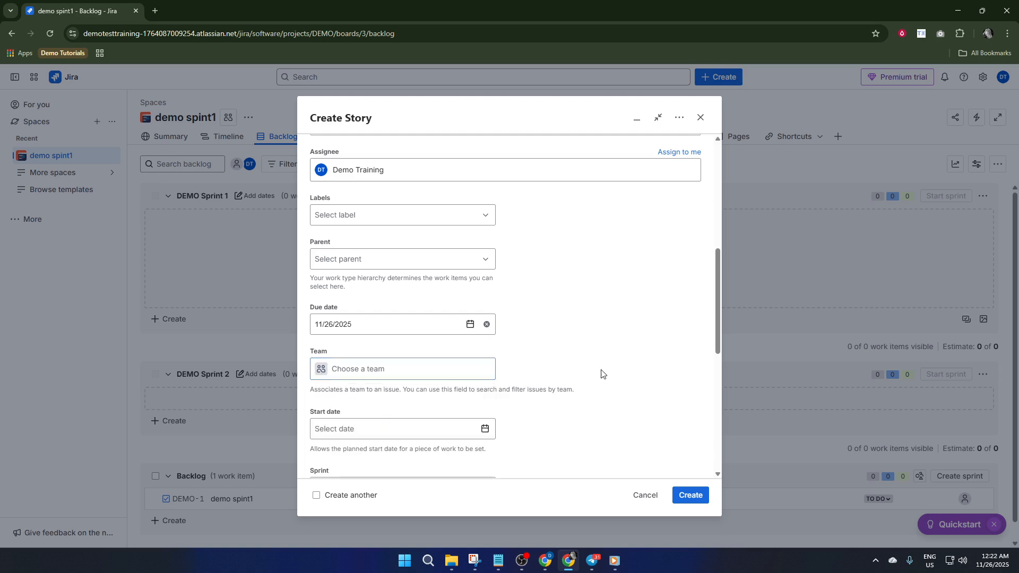
- Create the story and start DEMO Sprint 2, keeping the proposed 2-week duration and start date
left_click(690, 496)
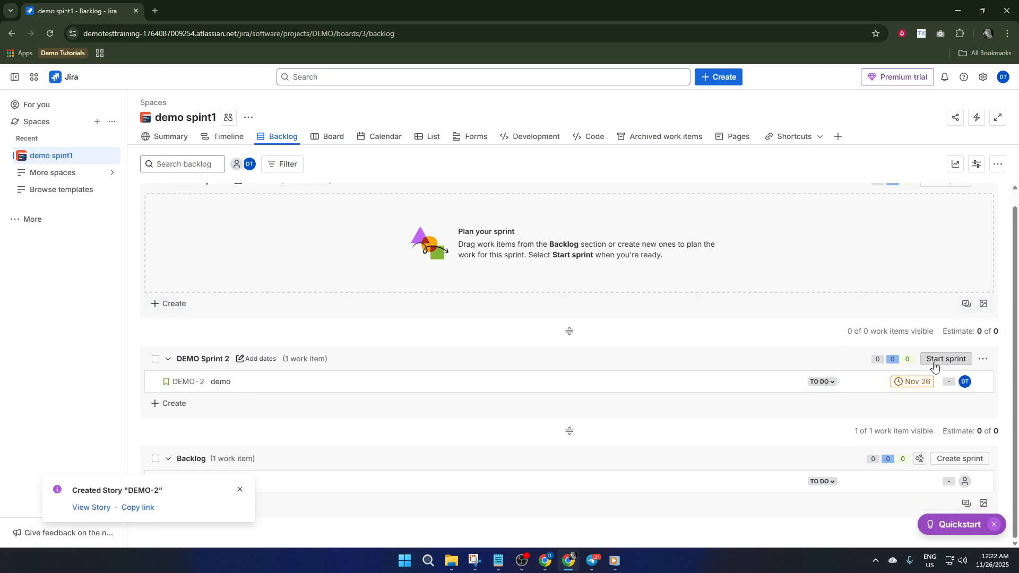
left_click(936, 361)
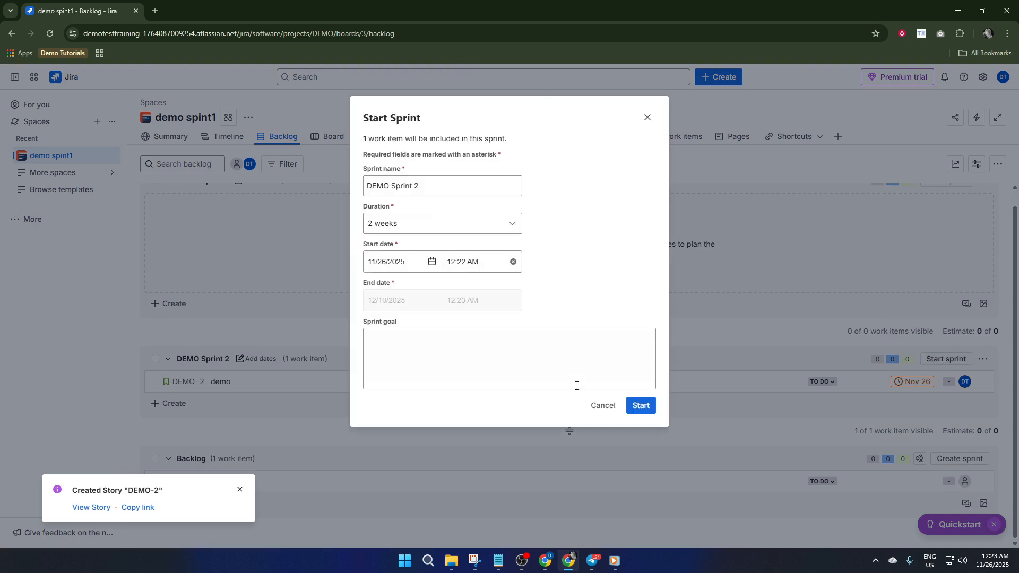
left_click(642, 406)
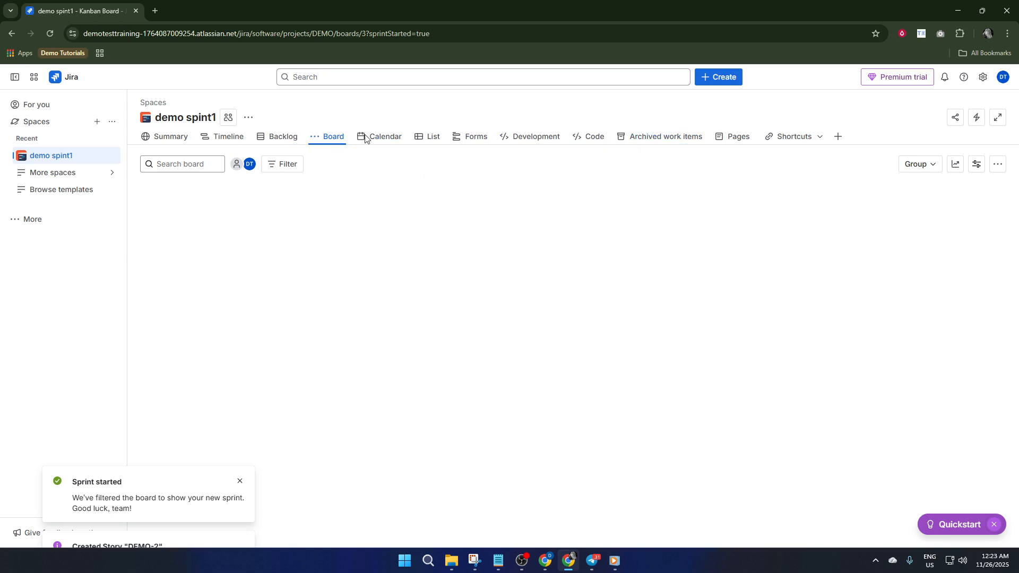
- Review the space's summary, including status overview, recent activity, priority breakdown, types of work and team workload
left_click(173, 140)
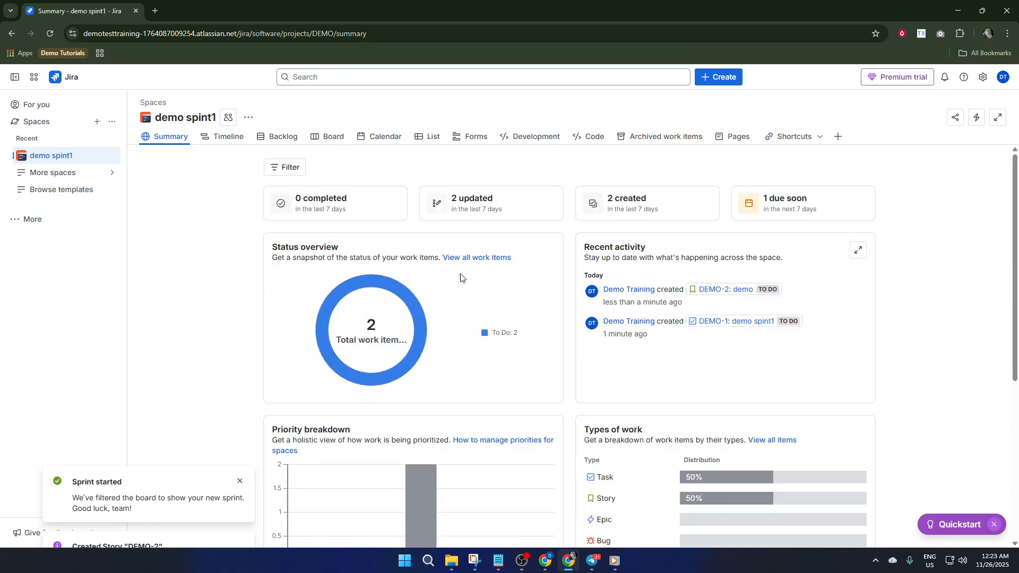
scroll(471, 323, "down", 1)
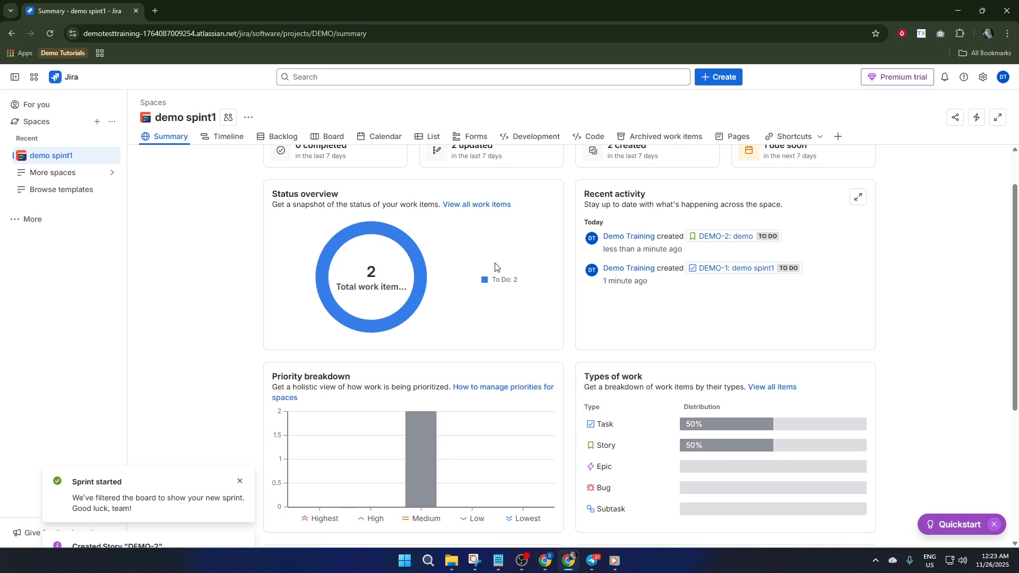
scroll(605, 298, "down", 2)
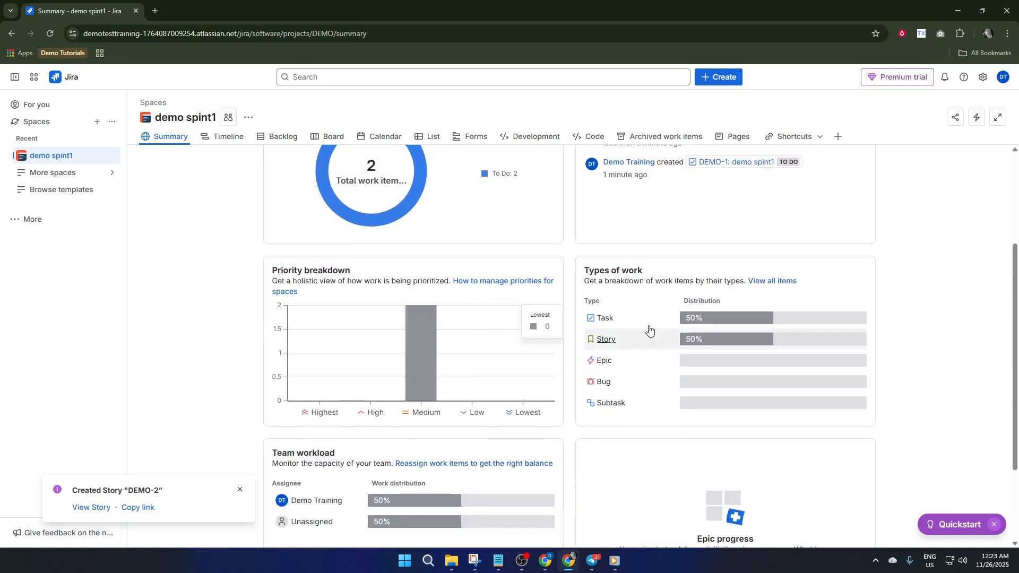
scroll(610, 331, "down", 2)
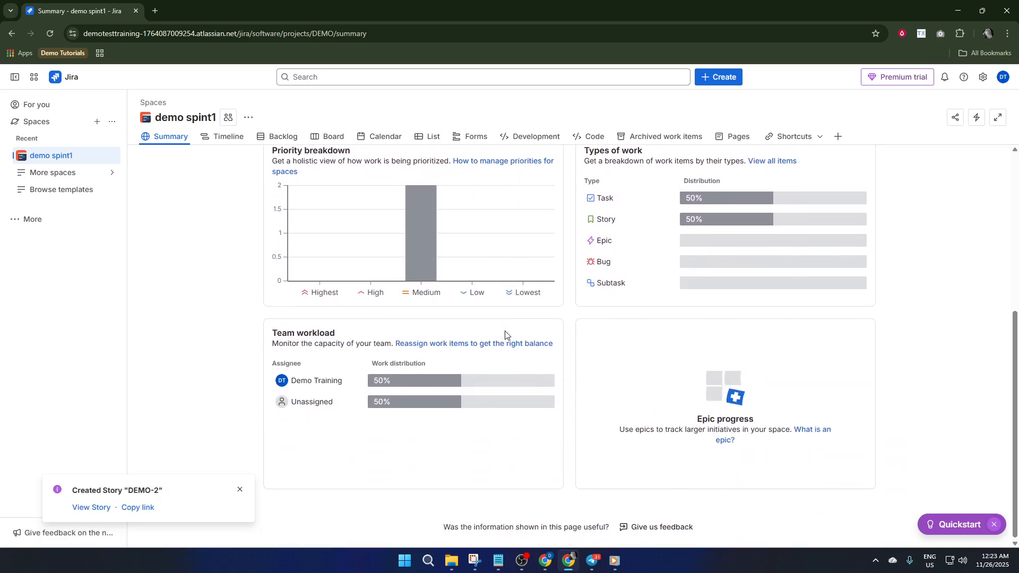
scroll(572, 396, "up", 4)
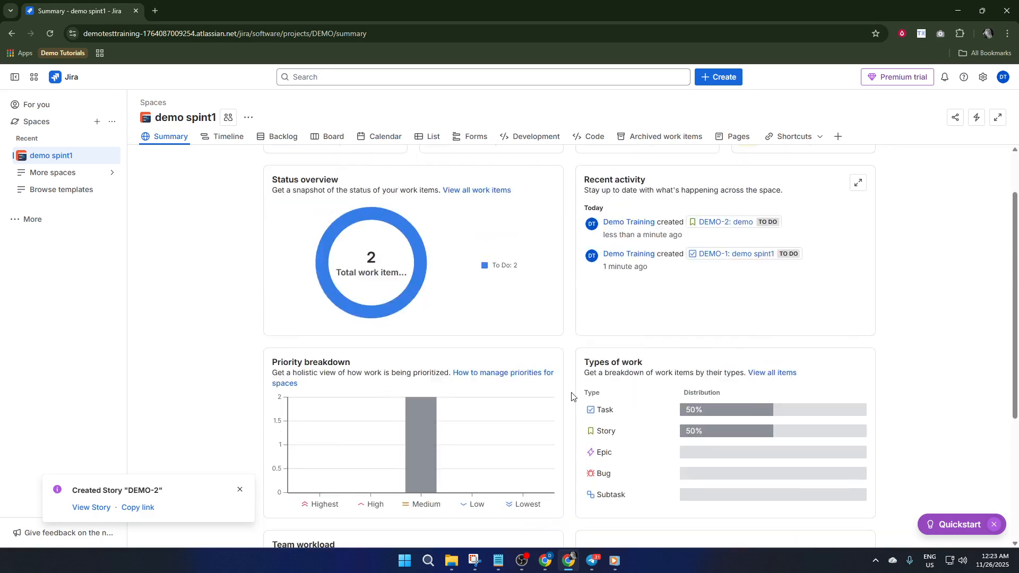
scroll(573, 394, "up", 2)
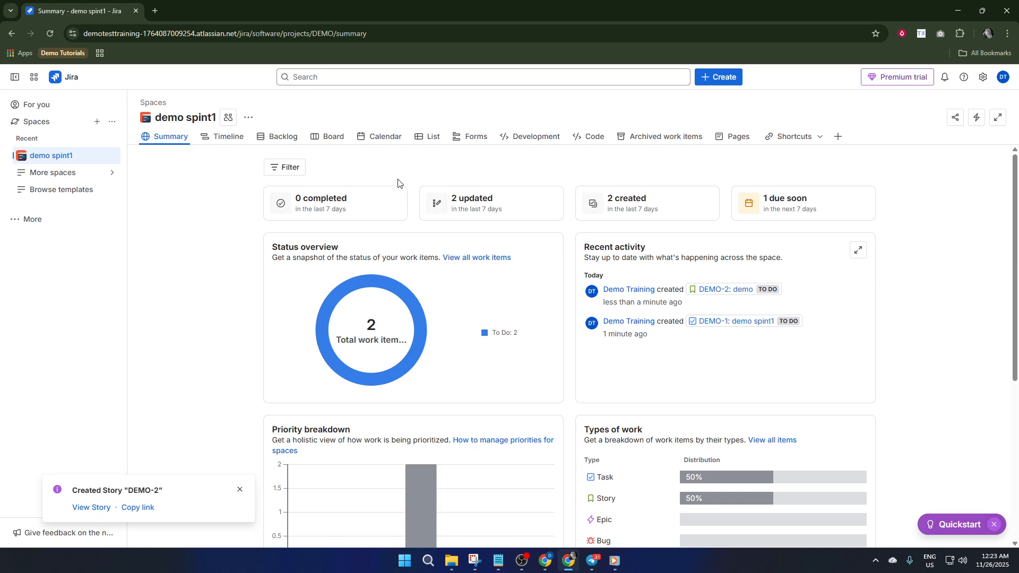